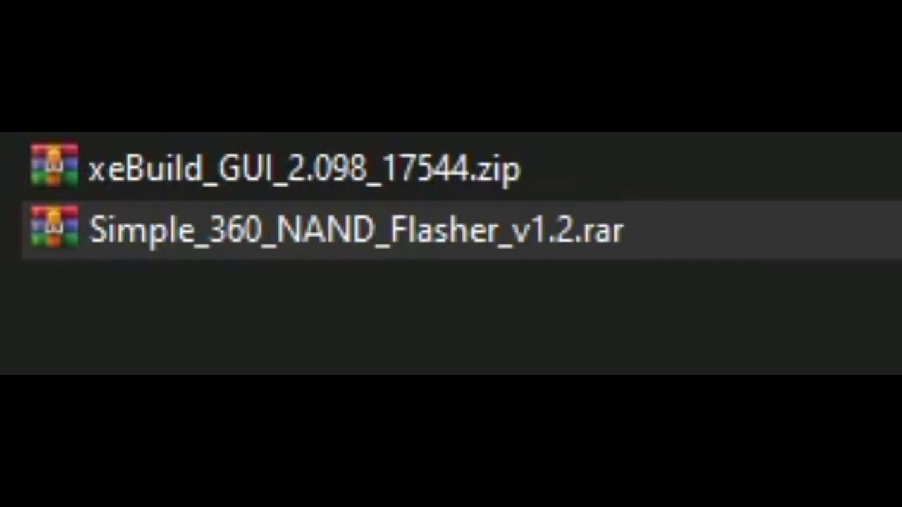
Step: Extract Simple_360_NAND_Flasher_v1.2.rar into the current folder
{"action": "left_click_drag", "start_coordinate": [282, 321], "coordinate": [322, 185]}
{"action": "left_click", "coordinate": [294, 232]}
{"action": "right_click", "coordinate": [294, 232]}
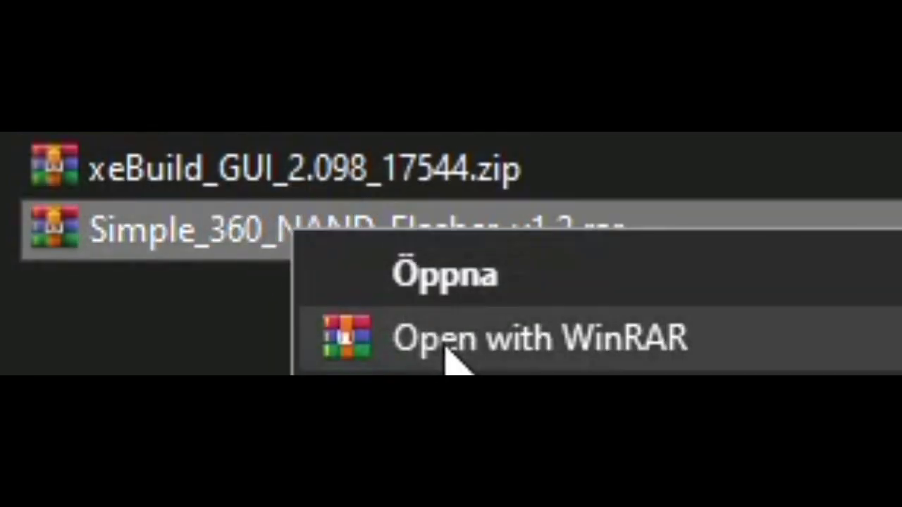
{"action": "left_click", "coordinate": [536, 374]}
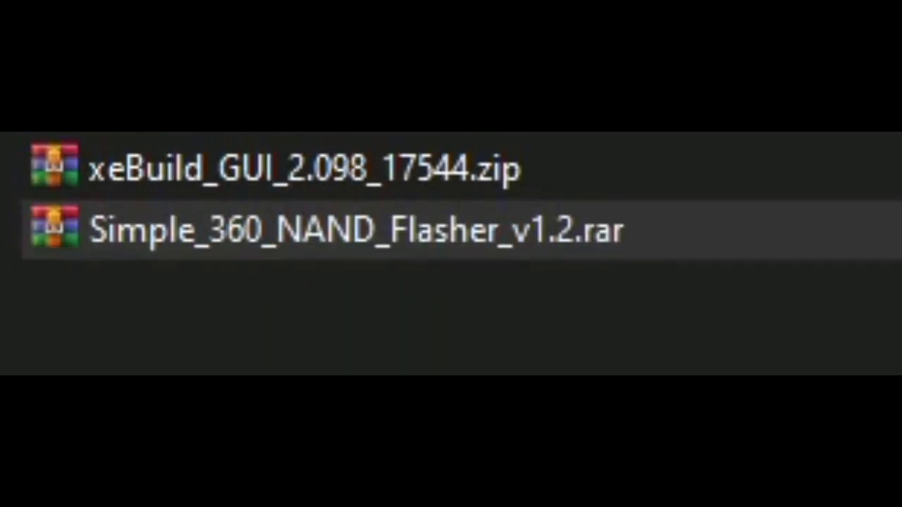
{"action": "left_click", "coordinate": [272, 296]}
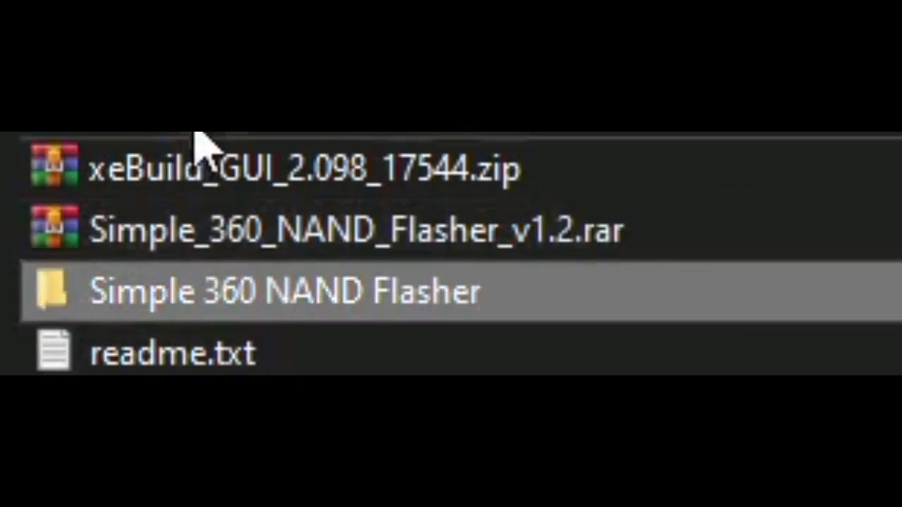
Step: Extract xeBuild_GUI_2.098_17544.zip into the same folder and select the Simple 360 NAND Flasher folder
{"action": "left_click", "coordinate": [253, 184]}
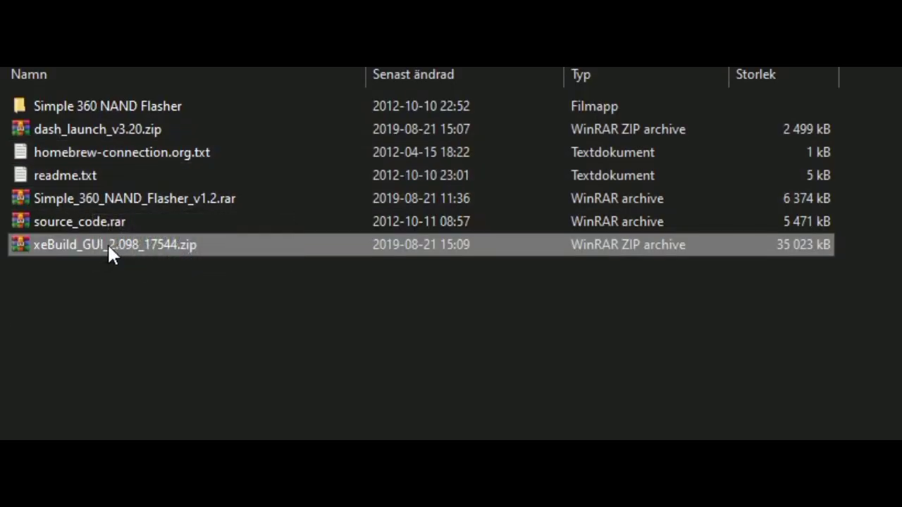
{"action": "right_click", "coordinate": [283, 167]}
{"action": "left_click", "coordinate": [189, 325]}
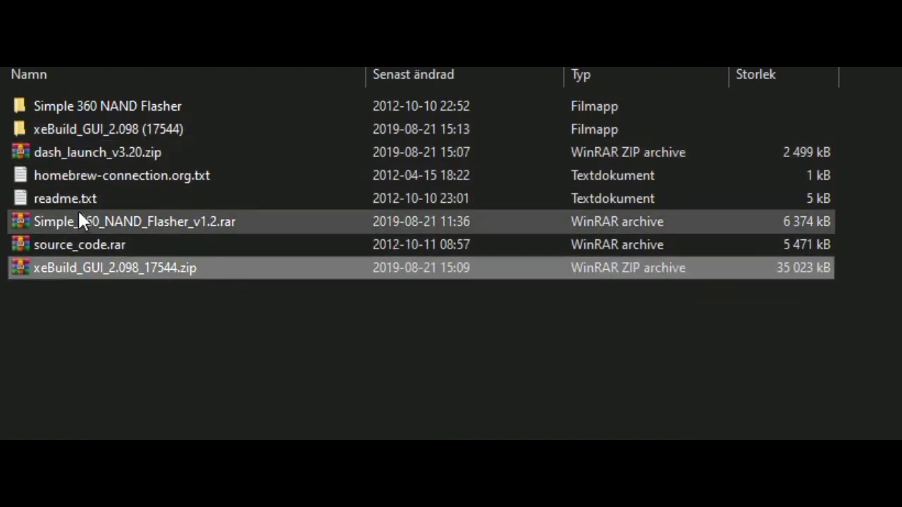
{"action": "left_click", "coordinate": [90, 176]}
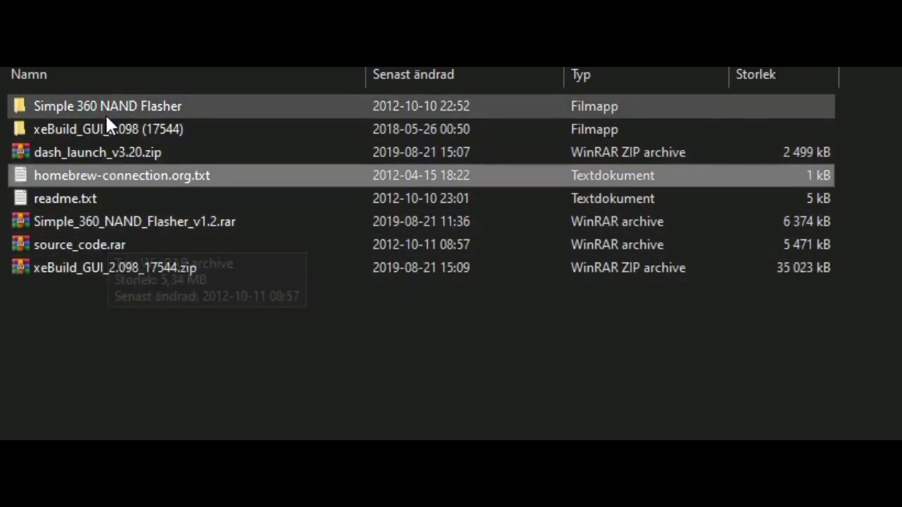
{"action": "left_click", "coordinate": [106, 105]}
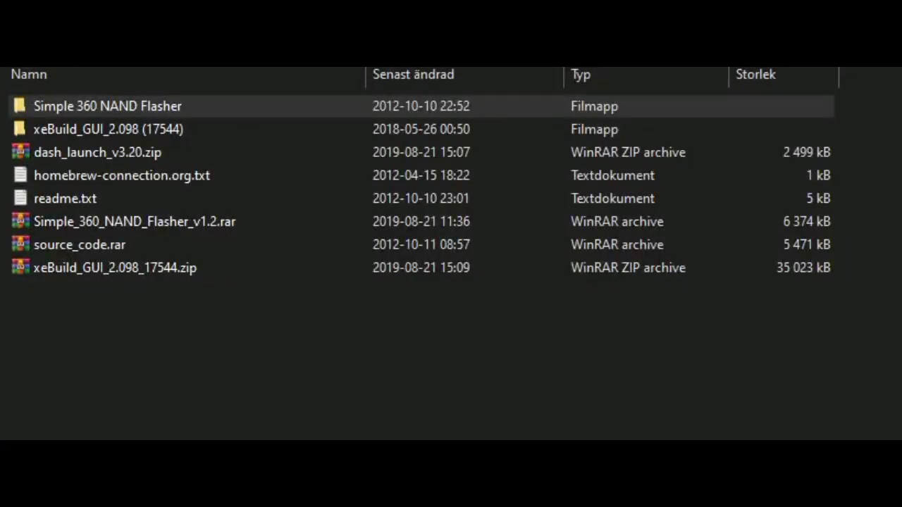
Step: In Xbox 360 Neighborhood, open the Homebrew folder on the jtag console's Retail Hard Drive Emulation (HDD:)
{"action": "left_click_drag", "start_coordinate": [392, 216], "coordinate": [563, 404]}
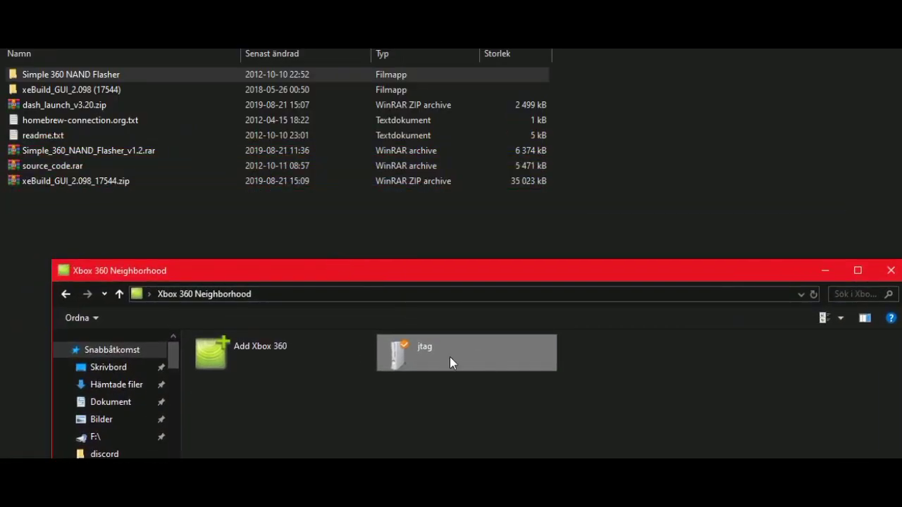
{"action": "right_click", "coordinate": [449, 356]}
{"action": "left_click", "coordinate": [462, 364]}
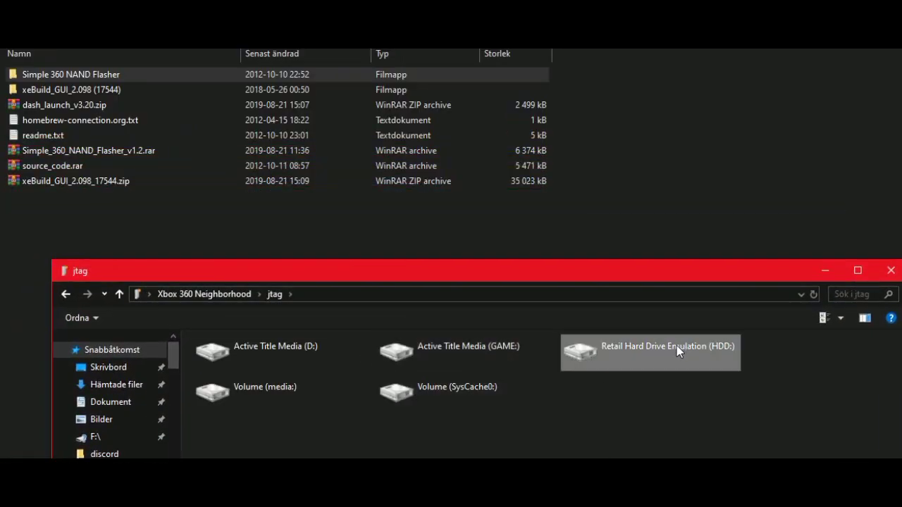
{"action": "double_click", "coordinate": [676, 345]}
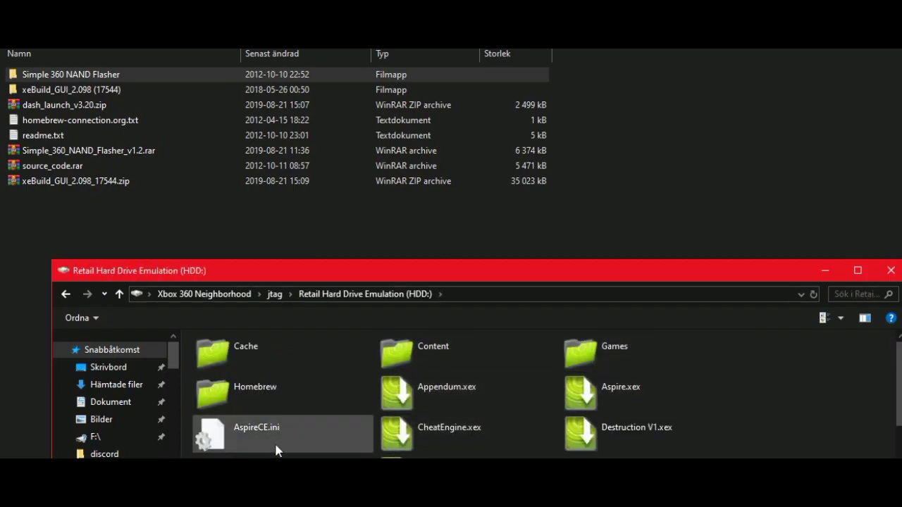
{"action": "left_click", "coordinate": [282, 399]}
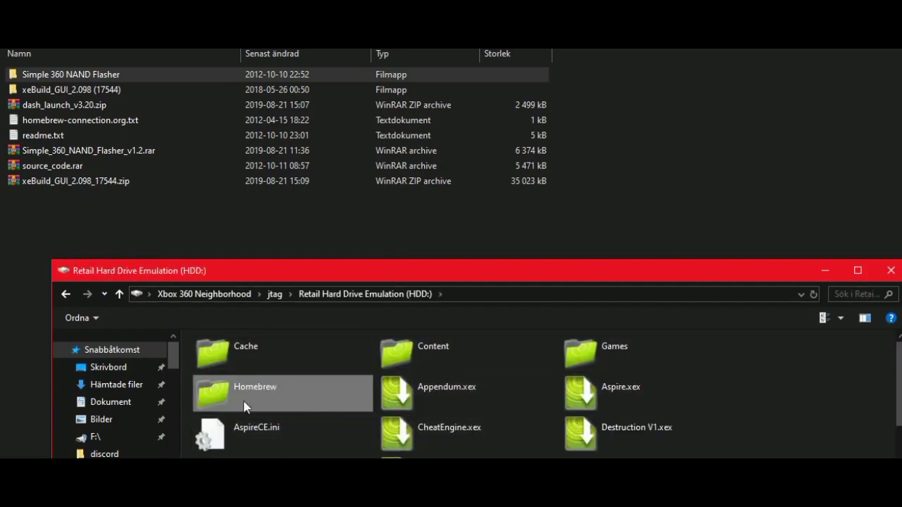
{"action": "double_click", "coordinate": [309, 396]}
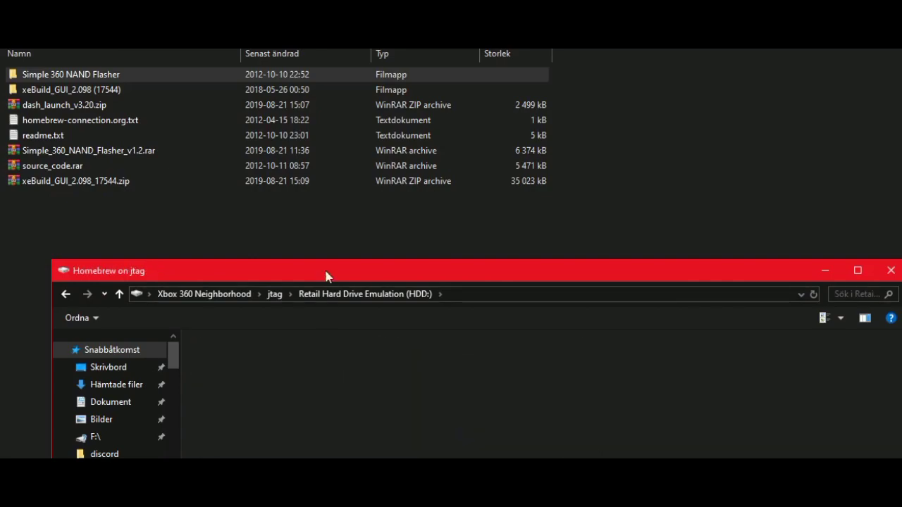
Step: Copy the Simple 360 NAND Flasher folder from the PC into the console's Homebrew folder
{"action": "left_click", "coordinate": [84, 76]}
{"action": "left_click_drag", "start_coordinate": [54, 75], "coordinate": [792, 352]}
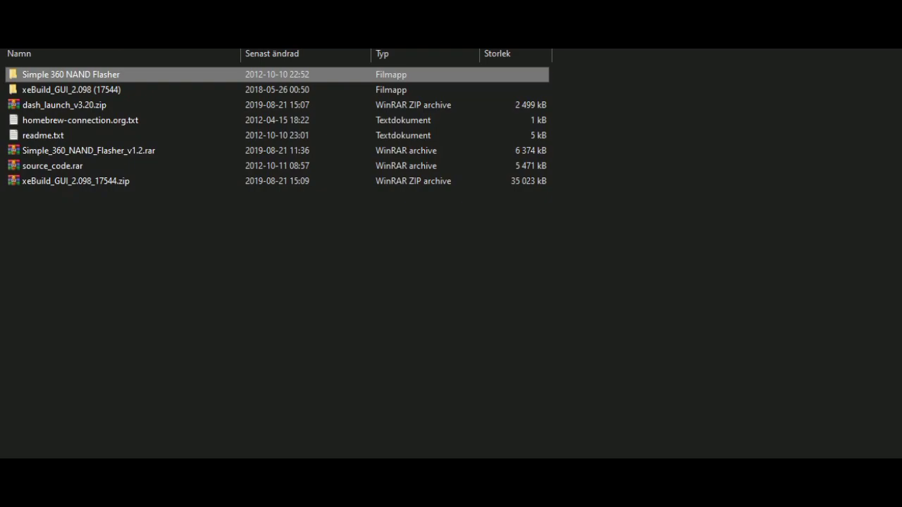
{"action": "left_click_drag", "start_coordinate": [465, 496], "coordinate": [498, 437]}
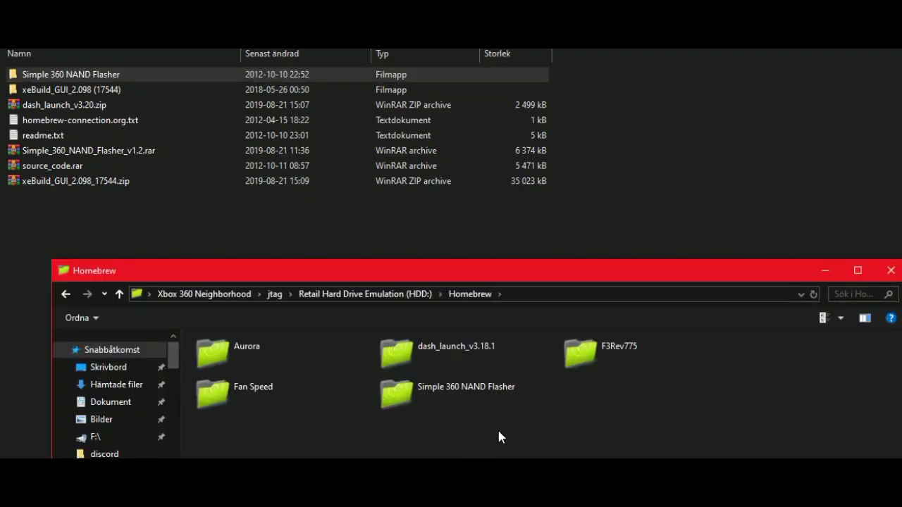
Step: Launch Default.xex from the console's Simple 360 NAND Flasher folder and bring the console's video preview forward
{"action": "double_click", "coordinate": [468, 387]}
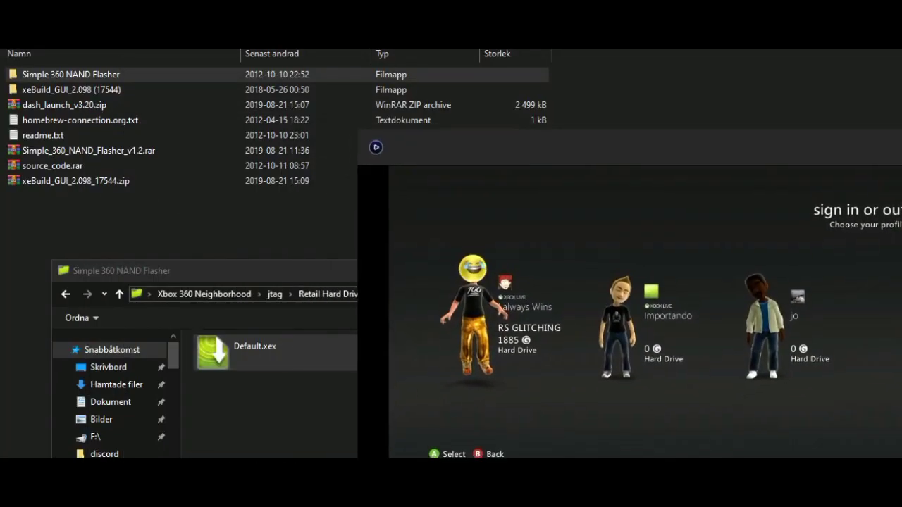
{"action": "left_click", "coordinate": [254, 360]}
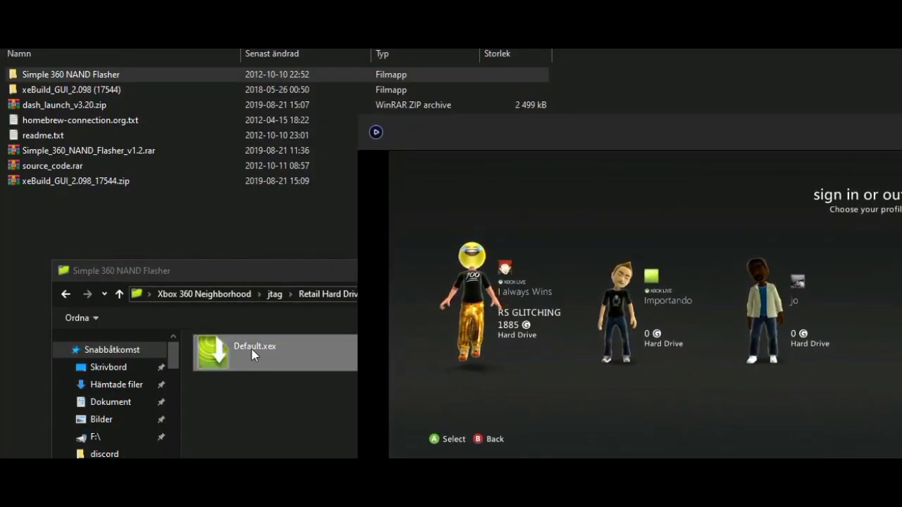
{"action": "left_click", "coordinate": [254, 355]}
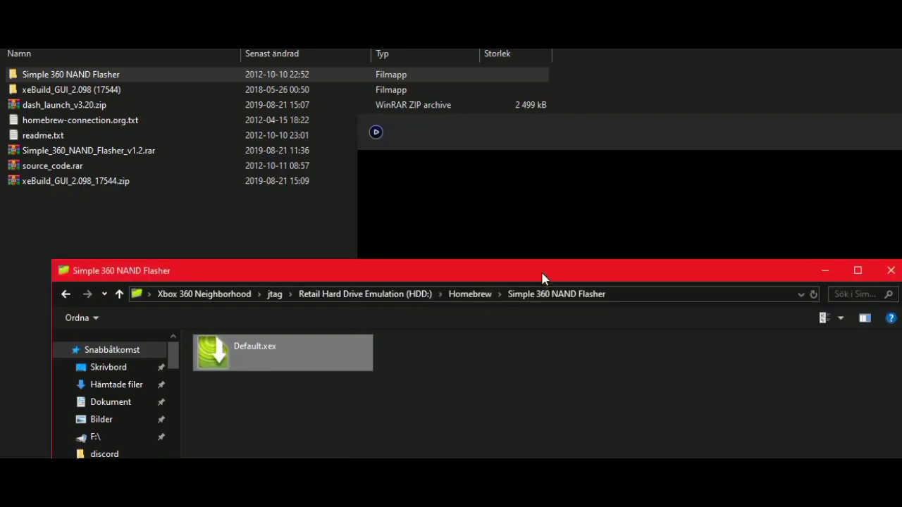
{"action": "left_click_drag", "start_coordinate": [541, 267], "coordinate": [310, 306]}
{"action": "left_click", "coordinate": [710, 134]}
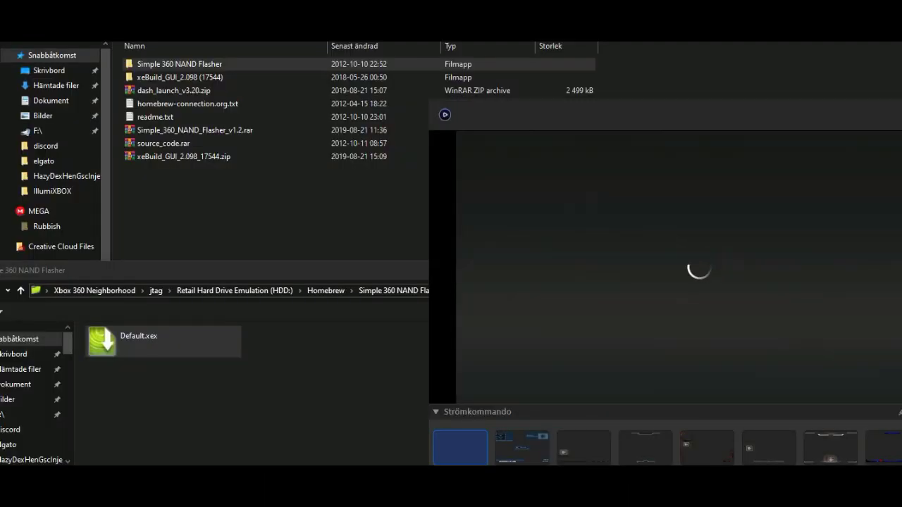
Step: Copy flashdmp.bin from the console's Simple 360 NAND Flasher folder to the PC folder holding the extracted tools
{"action": "left_click", "coordinate": [251, 273]}
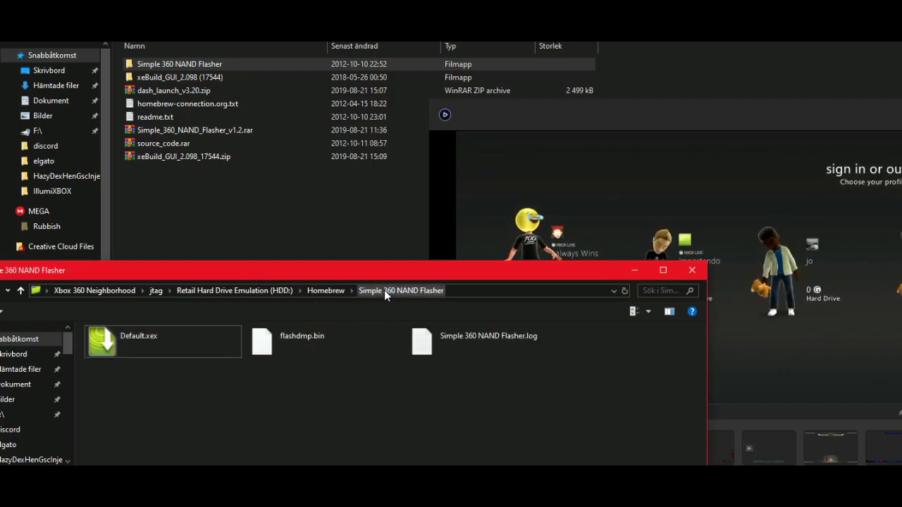
{"action": "left_click", "coordinate": [340, 339]}
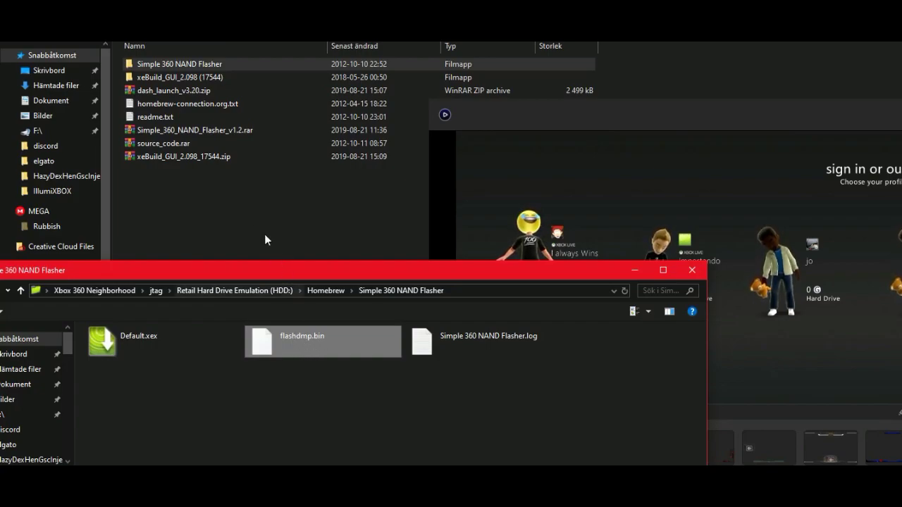
{"action": "left_click_drag", "start_coordinate": [288, 335], "coordinate": [155, 232]}
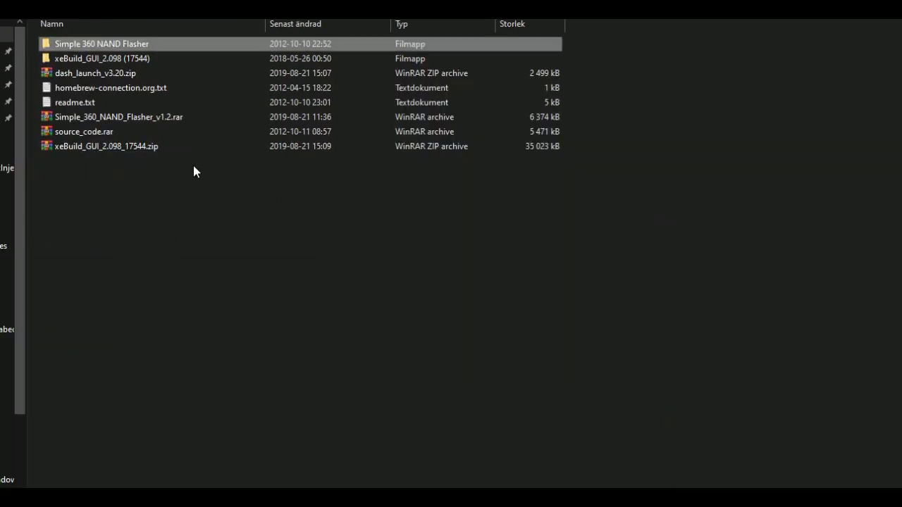
{"action": "left_click_drag", "start_coordinate": [194, 167], "coordinate": [200, 173]}
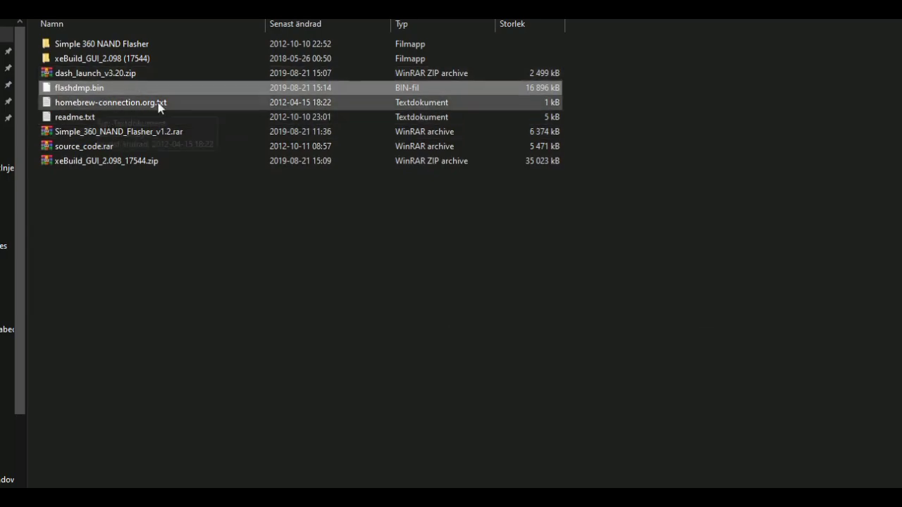
Step: Start xeBuild GUI from the xeBuild_GUI_2.098 (17544) folder and load flashdmp.bin as the source file
{"action": "double_click", "coordinate": [148, 61]}
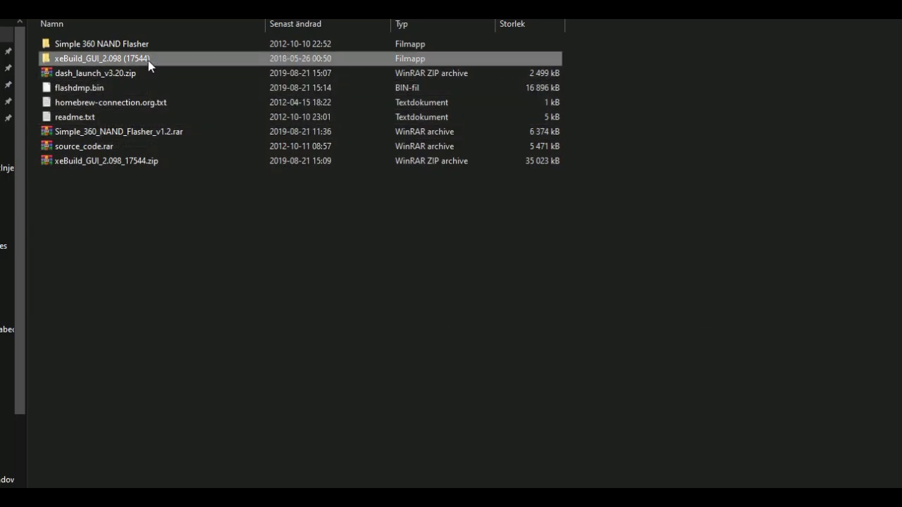
{"action": "double_click", "coordinate": [103, 117]}
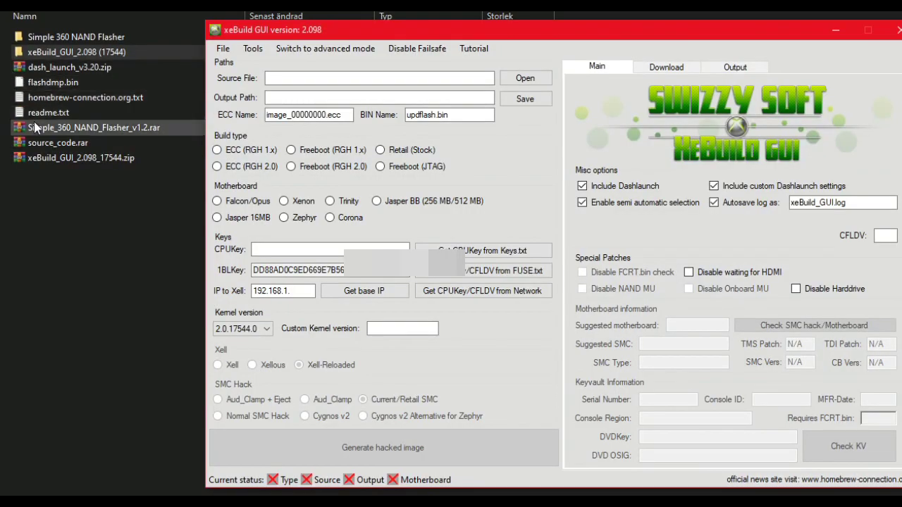
{"action": "left_click_drag", "start_coordinate": [43, 83], "coordinate": [321, 81]}
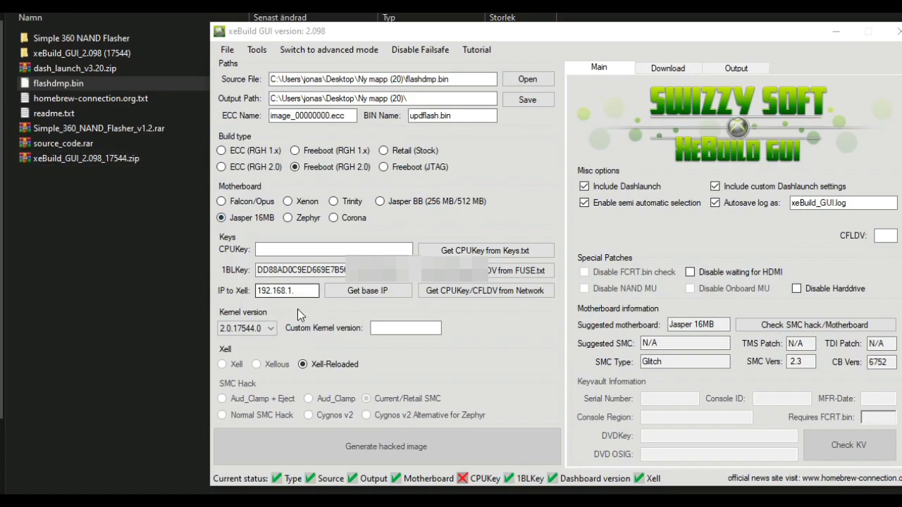
Step: Paste the console's CPU key into the CPUKey field
{"action": "left_click", "coordinate": [303, 251]}
{"action": "key", "text": "ctrl+v"}
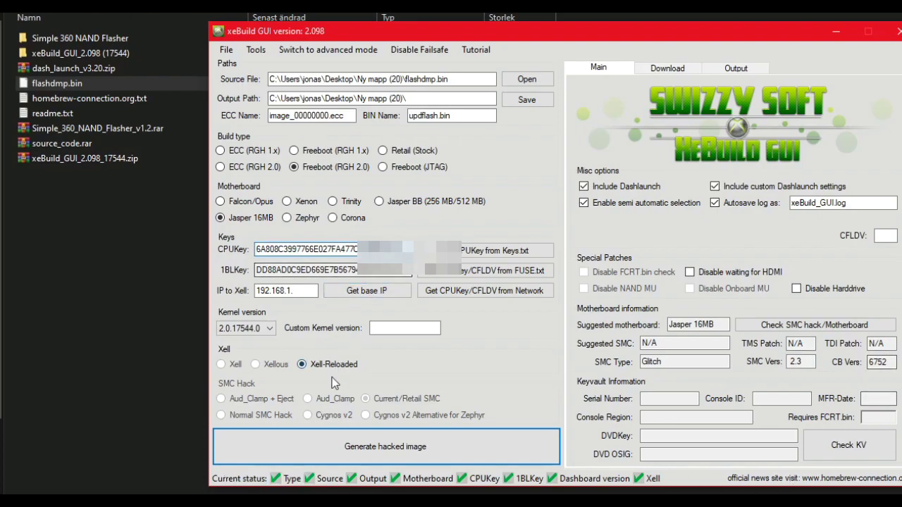
Step: Generate the hacked image with kernel version 2.0.17544.0 and close xeBuild GUI
{"action": "left_click", "coordinate": [247, 329]}
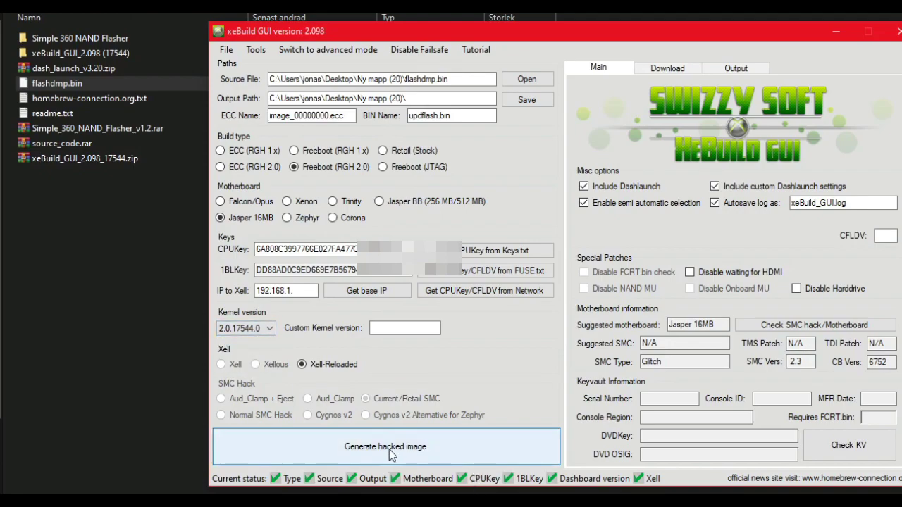
{"action": "left_click", "coordinate": [439, 448]}
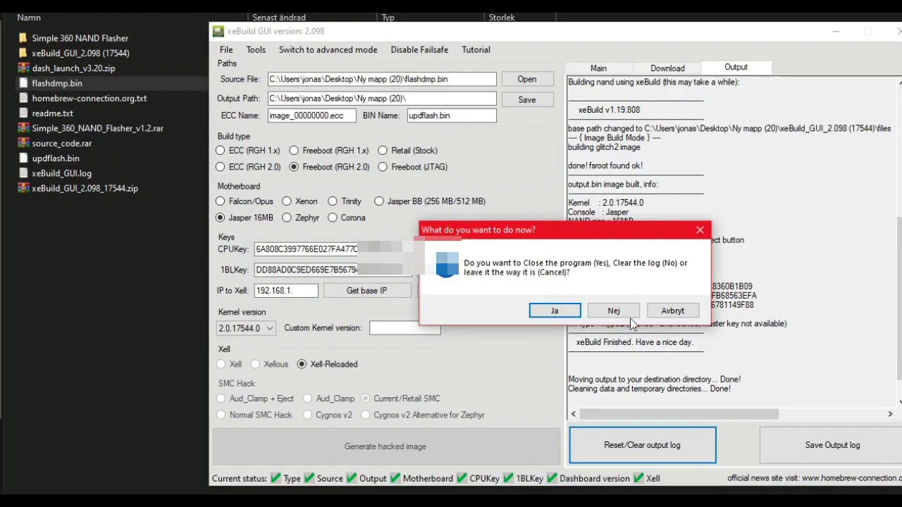
{"action": "left_click", "coordinate": [563, 316]}
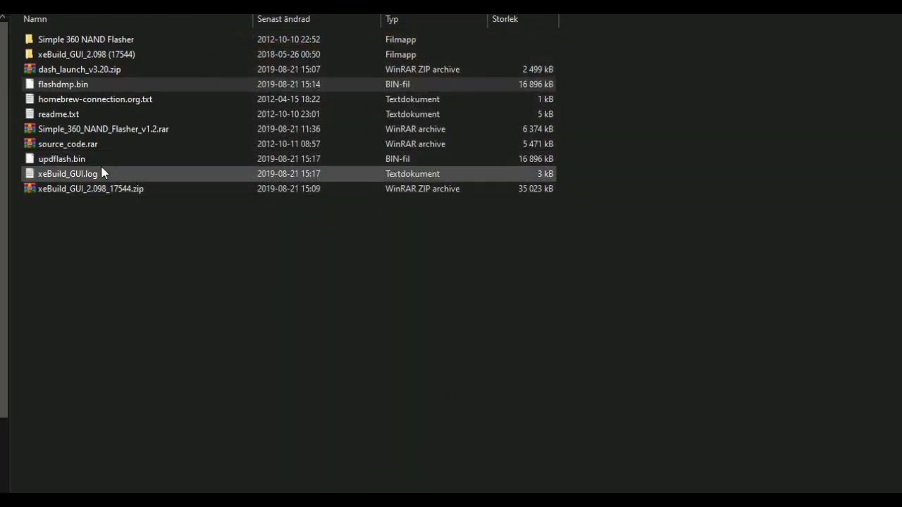
Step: Copy updflash.bin from the PC folder into the Simple 360 NAND Flasher folder on the jtag console
{"action": "left_click", "coordinate": [74, 162]}
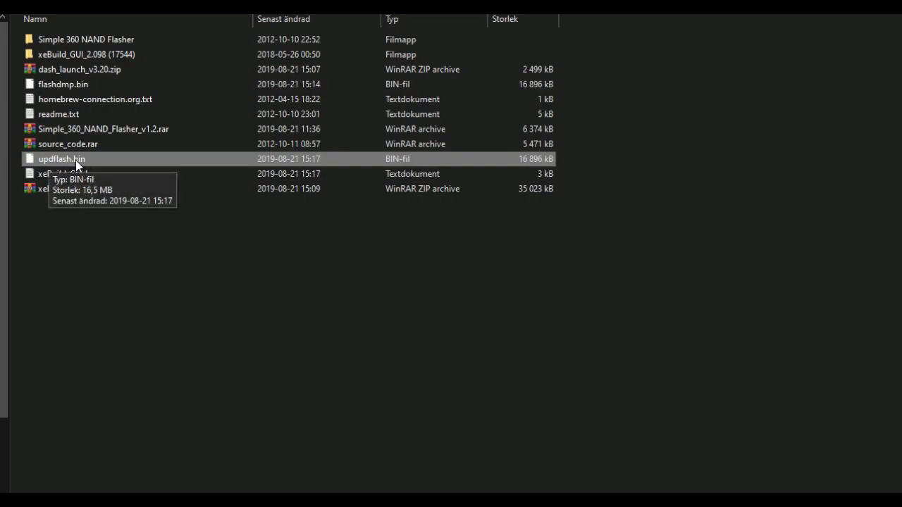
{"action": "left_click", "coordinate": [366, 449]}
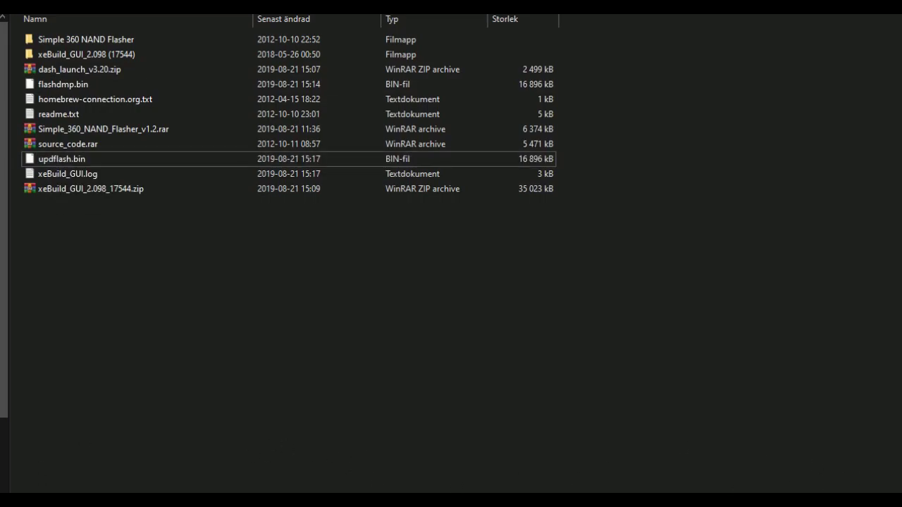
{"action": "key", "text": "alt+Tab"}
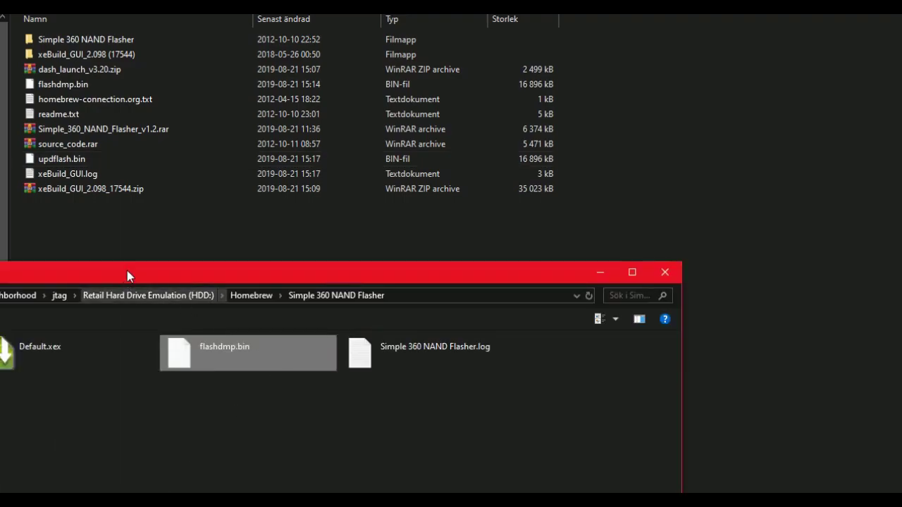
{"action": "left_click_drag", "start_coordinate": [129, 269], "coordinate": [646, 168]}
{"action": "left_click", "coordinate": [60, 160]}
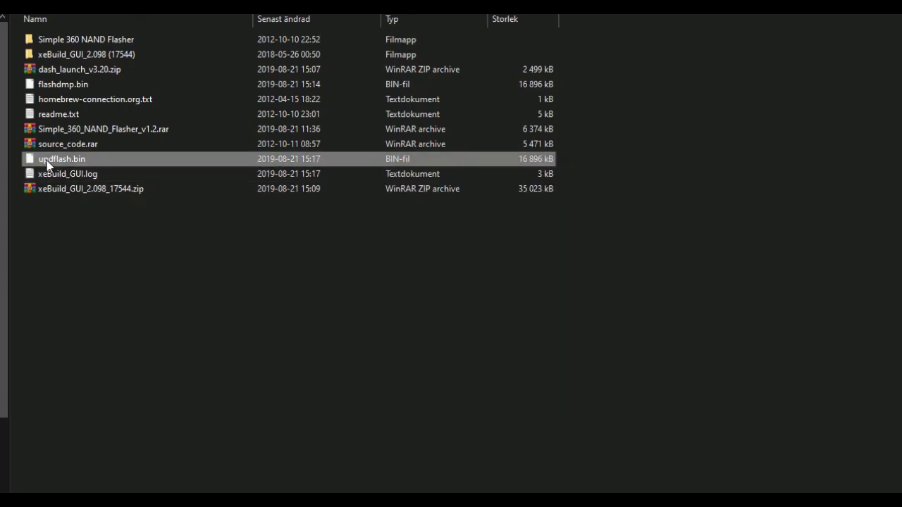
{"action": "left_click_drag", "start_coordinate": [47, 165], "coordinate": [634, 169]}
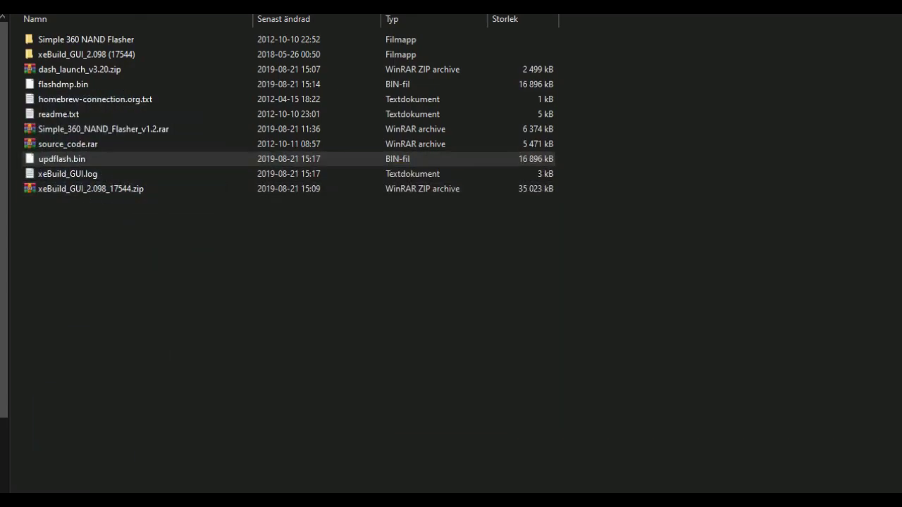
{"action": "left_click_drag", "start_coordinate": [510, 506], "coordinate": [718, 326]}
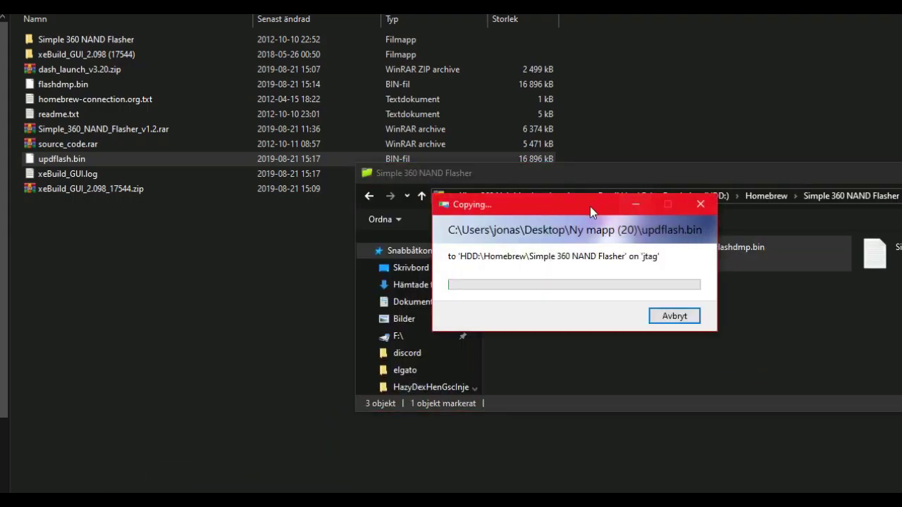
Step: Launch Default.xex from the Simple 360 NAND Flasher folder on the console and move the capture preview into view
{"action": "left_click_drag", "start_coordinate": [589, 206], "coordinate": [658, 238]}
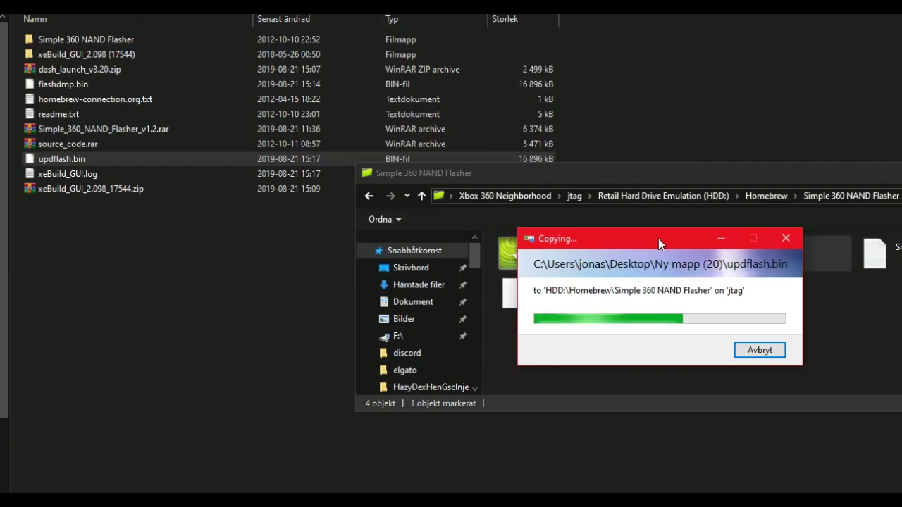
{"action": "left_click_drag", "start_coordinate": [682, 178], "coordinate": [362, 213]}
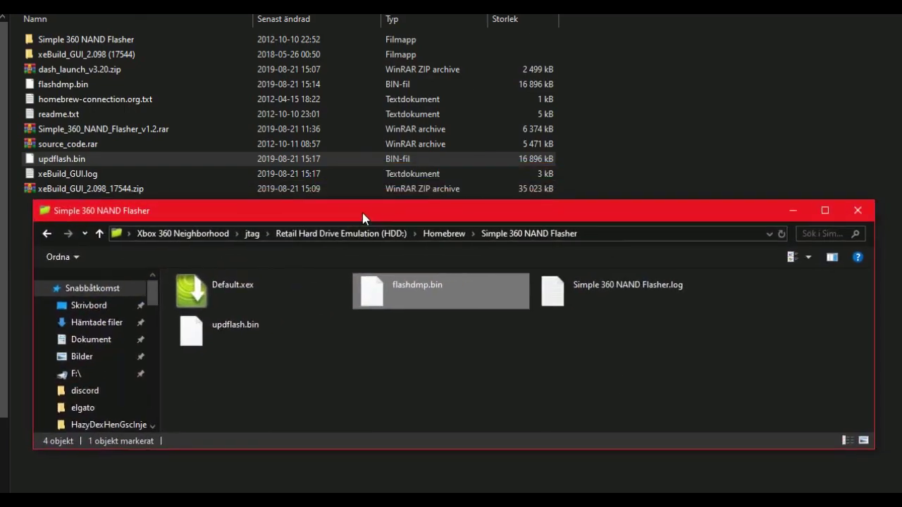
{"action": "left_click", "coordinate": [257, 349]}
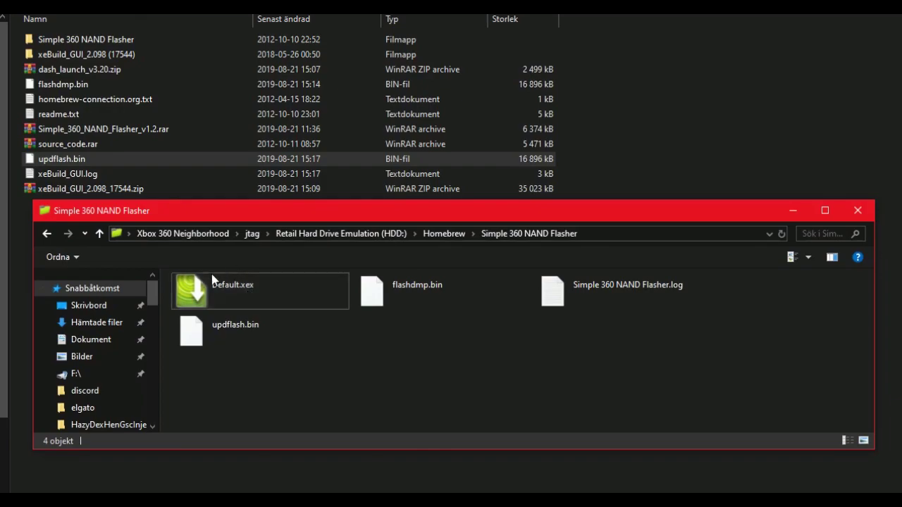
{"action": "left_click", "coordinate": [270, 286]}
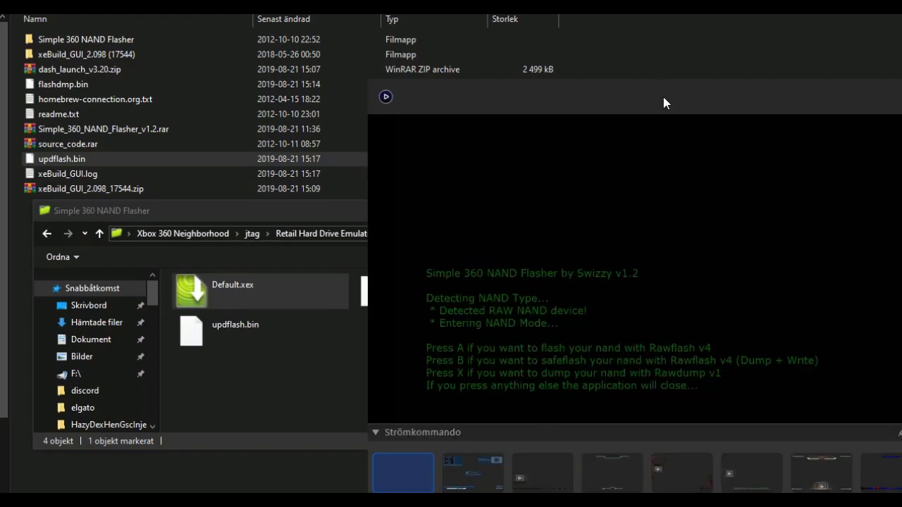
{"action": "left_click_drag", "start_coordinate": [663, 97], "coordinate": [416, 37]}
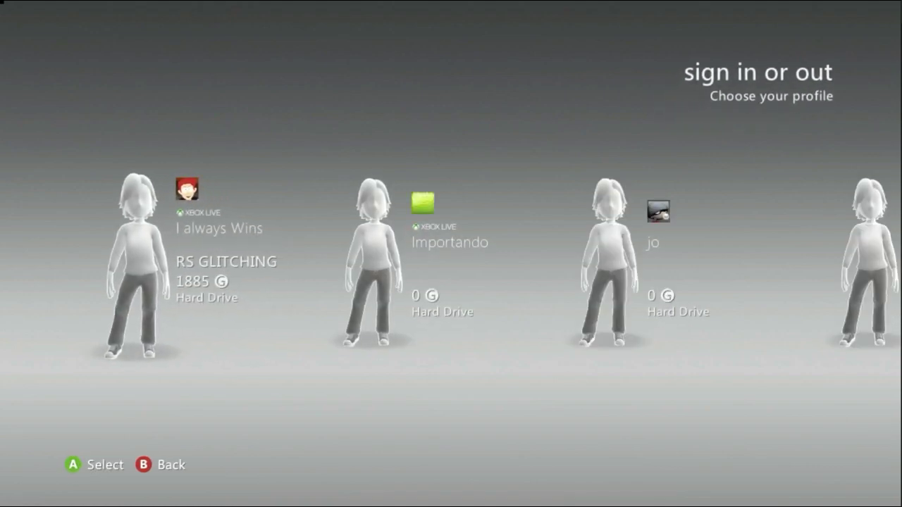
Step: Leave the console's profile sign-in screen and go to the settings section of the dashboard
{"action": "key", "text": "Return"}
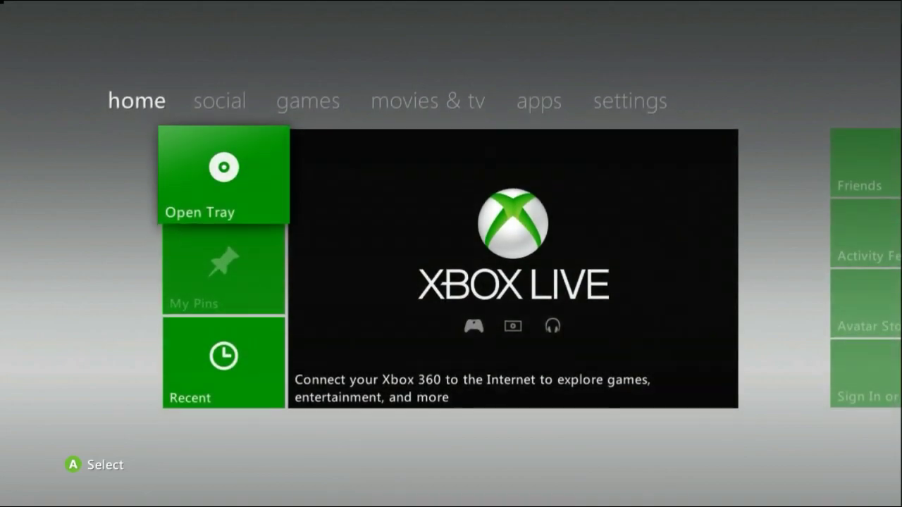
{"action": "key", "text": "Right"}
{"action": "key", "text": "Right"}
{"action": "key", "text": "Right"}
{"action": "key", "text": "Right"}
{"action": "key", "text": "Right"}
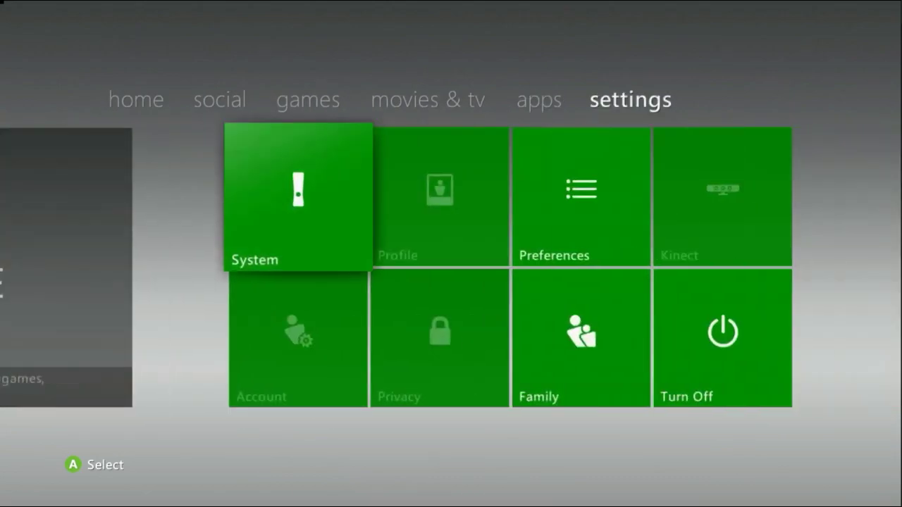
Step: Open Console Settings under System and go through its entries to System Info and Console Name
{"action": "key", "text": "Return"}
{"action": "key", "text": "Down"}
{"action": "key", "text": "Down"}
{"action": "key", "text": "Up"}
{"action": "key", "text": "Up"}
{"action": "key", "text": "Return"}
{"action": "key", "text": "Down"}
{"action": "key", "text": "Down"}
{"action": "key", "text": "Down"}
{"action": "key", "text": "Down"}
{"action": "key", "text": "Down"}
{"action": "key", "text": "Down"}
{"action": "key", "text": "Down"}
{"action": "key", "text": "Down"}
{"action": "key", "text": "Down"}
{"action": "key", "text": "Down"}
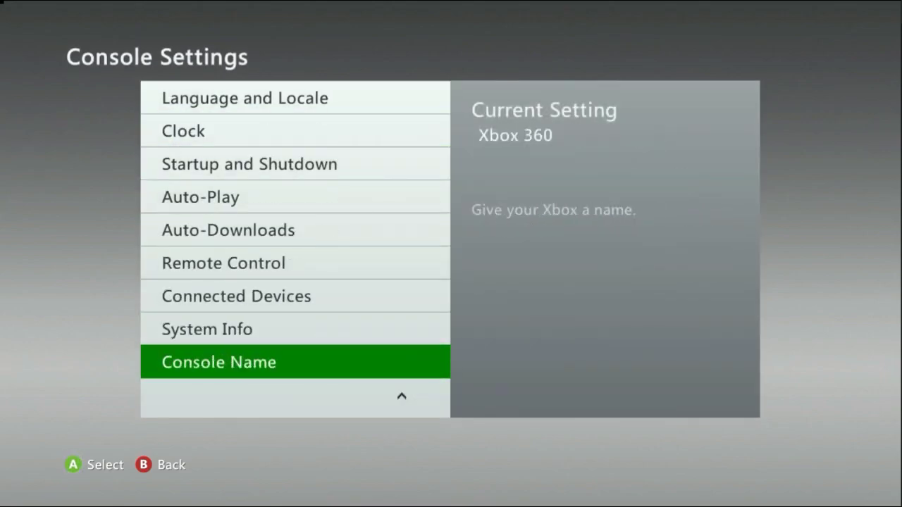